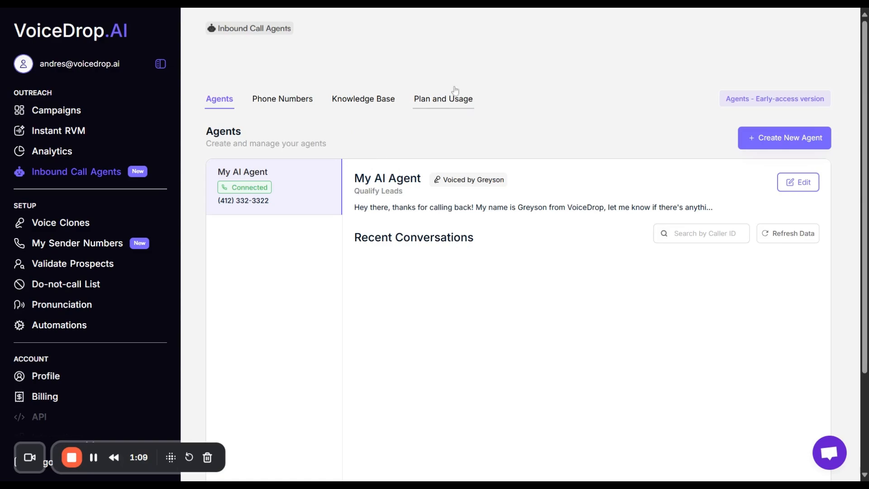
Switch to the AI Agent Callback Summaries sheet in Google Sheets and review its Caller, Email, Availability and Budget column headings.
click(412, 2)
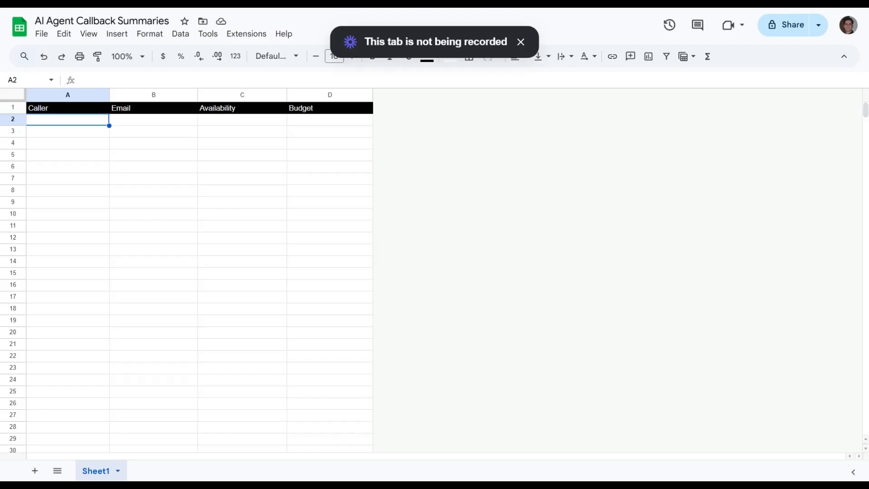
click(522, 42)
click(284, 168)
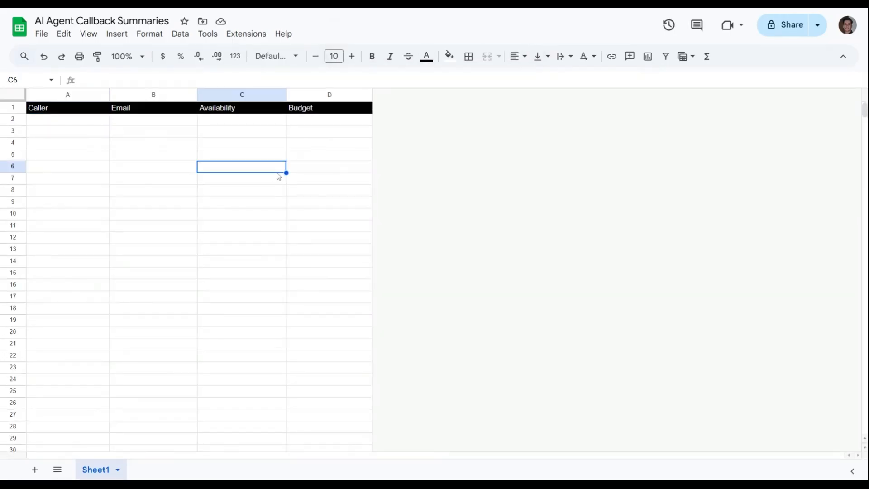
click(84, 111)
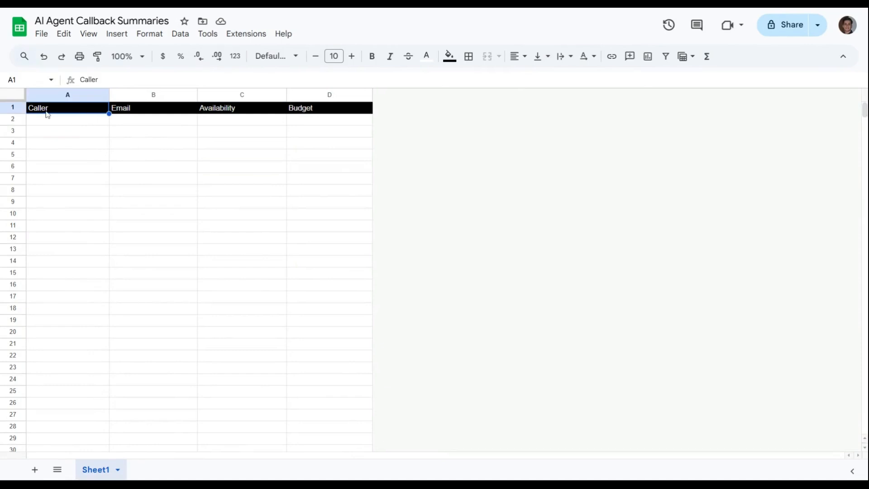
click(131, 110)
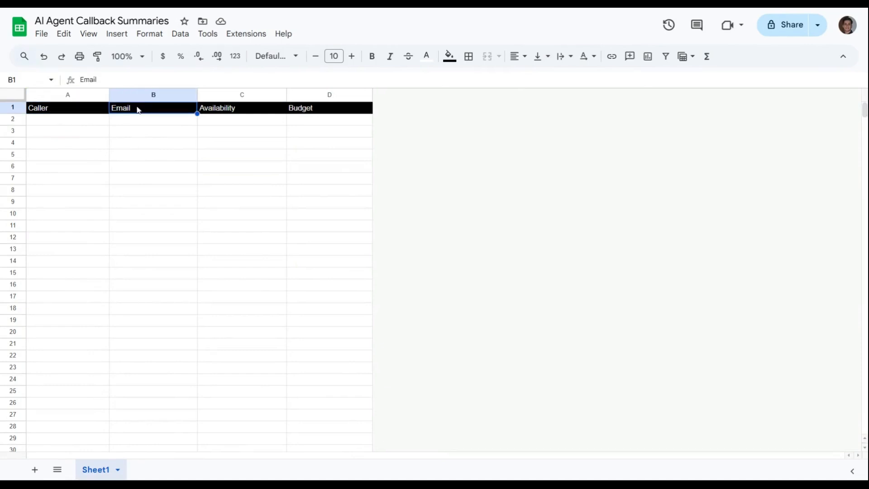
click(228, 114)
click(326, 113)
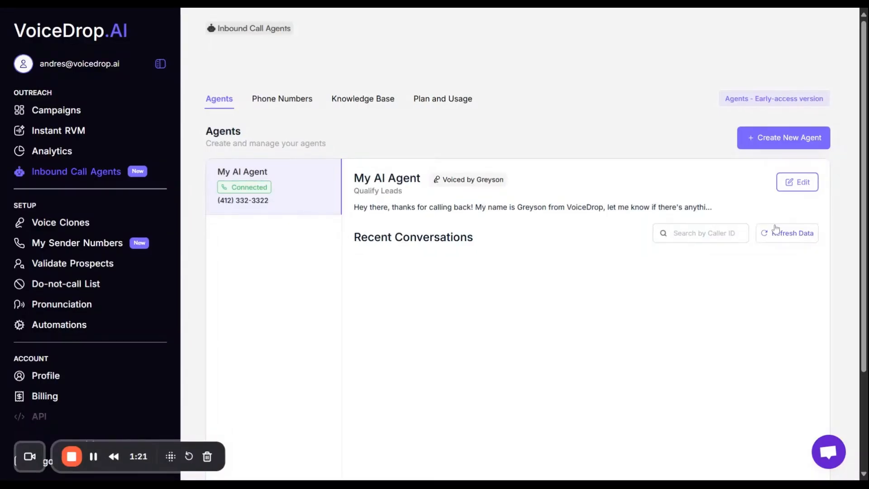
Return to VoiceDrop, open My AI Agent for editing and review its information to gather and webhook settings.
click(795, 180)
scroll(501, 198, down, 5)
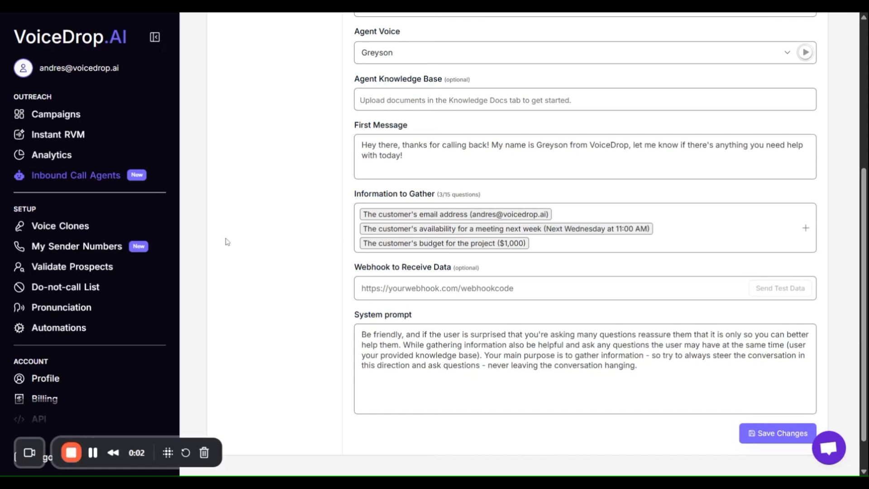
Create a new automation and set its trigger to the Webhook app with the Incoming webhook event.
click(57, 332)
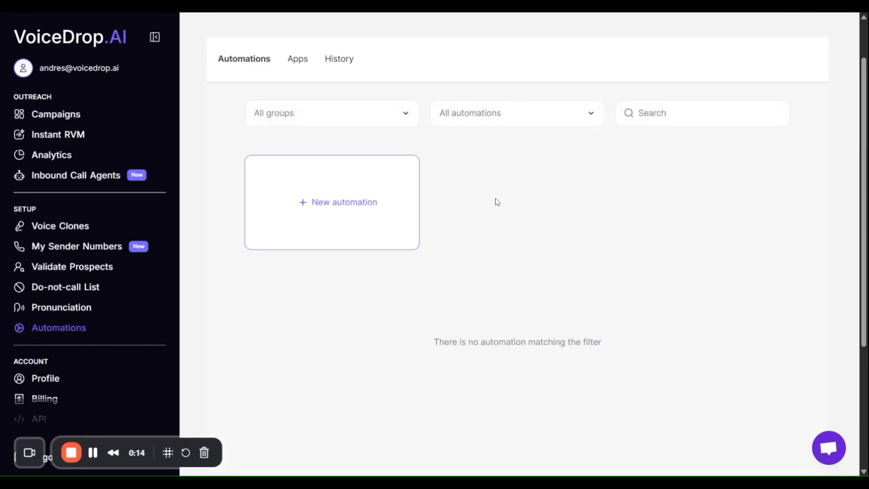
click(349, 211)
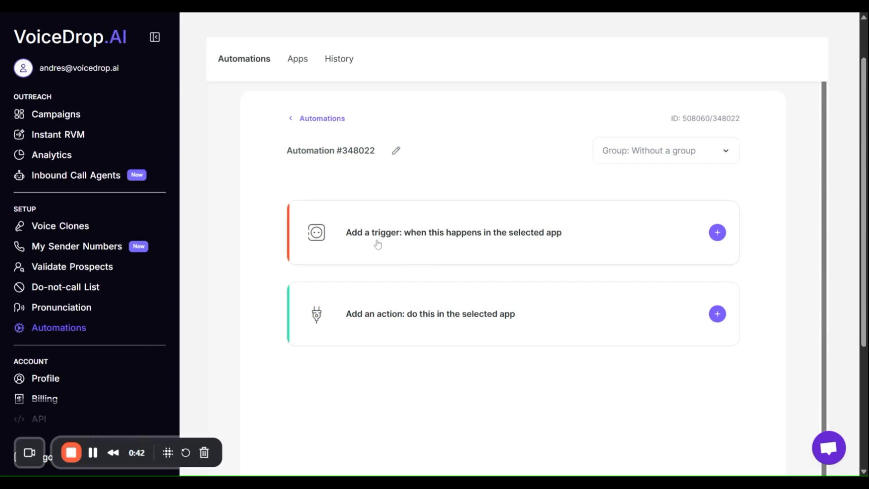
click(456, 245)
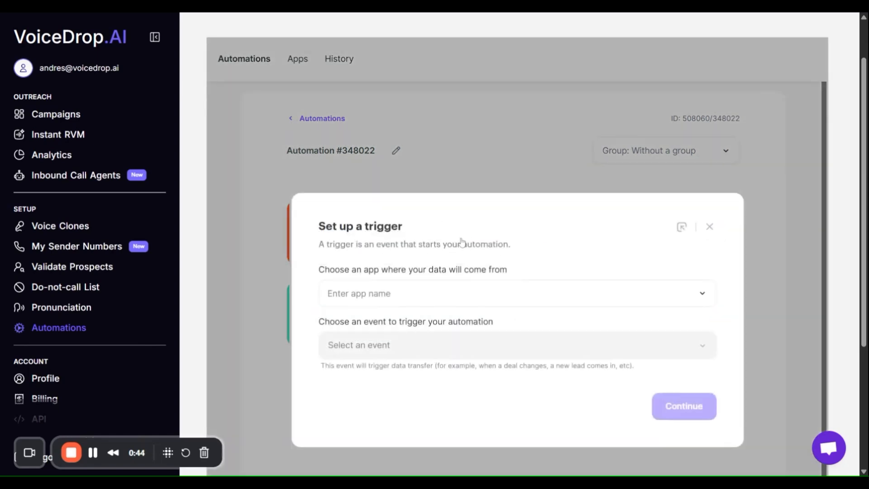
click(456, 239)
text(webhook)
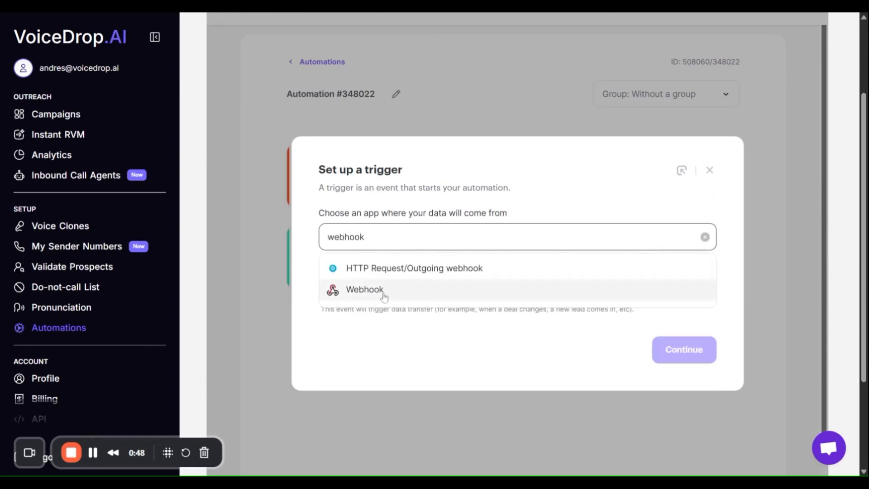
click(376, 292)
click(406, 293)
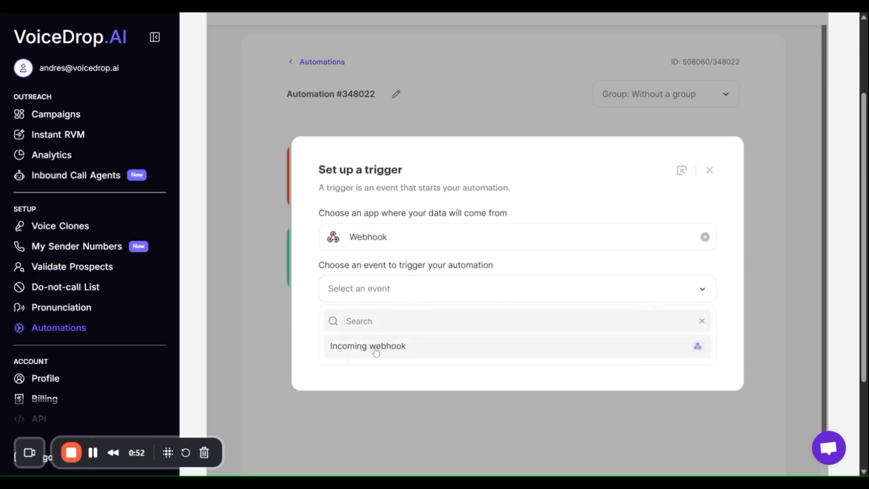
click(406, 352)
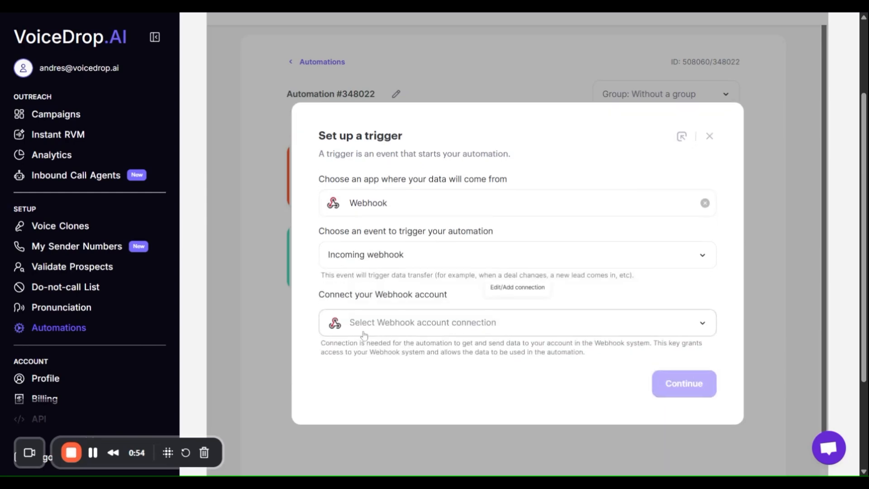
Add a Webhook connection named "AI Agent Webhook" for the trigger.
click(460, 332)
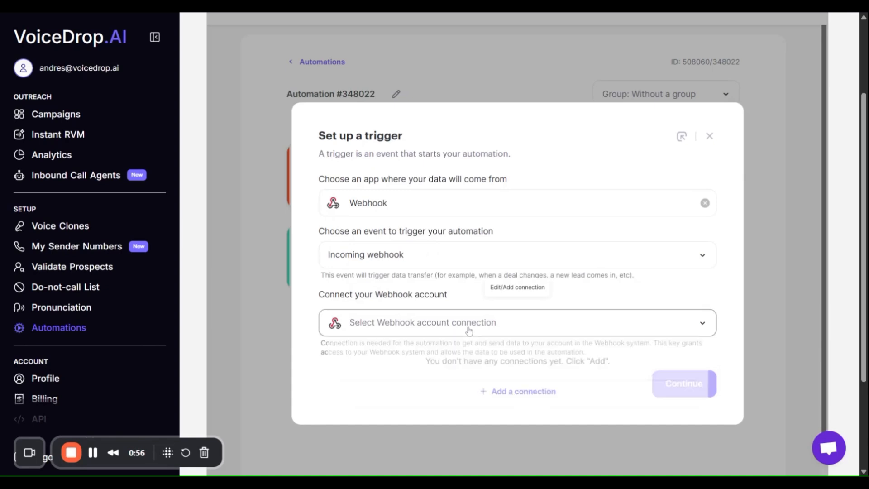
click(507, 395)
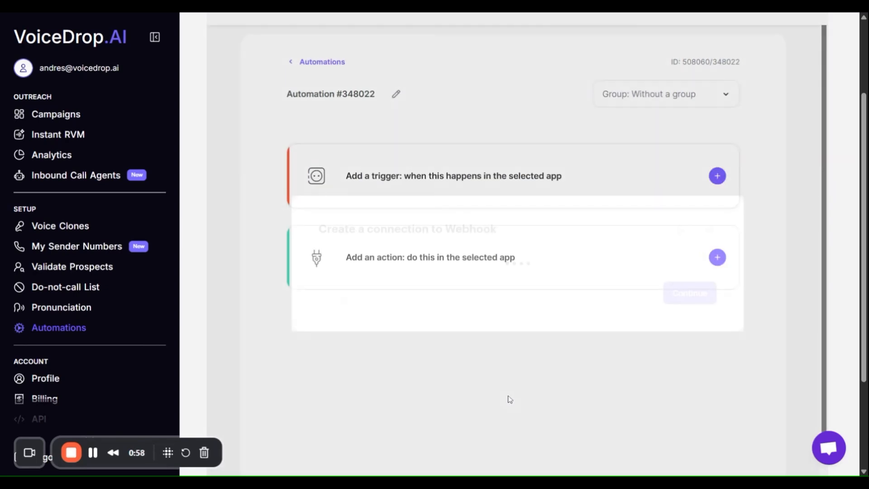
drag(416, 181, 309, 185)
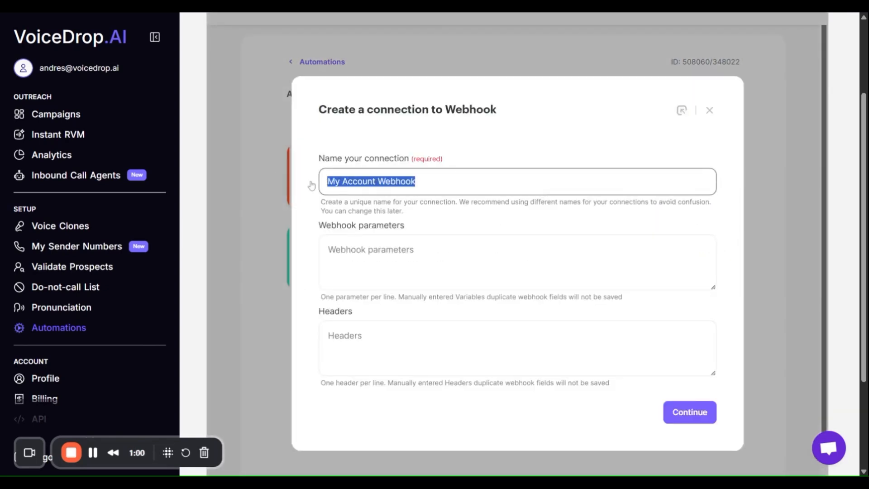
text(A)
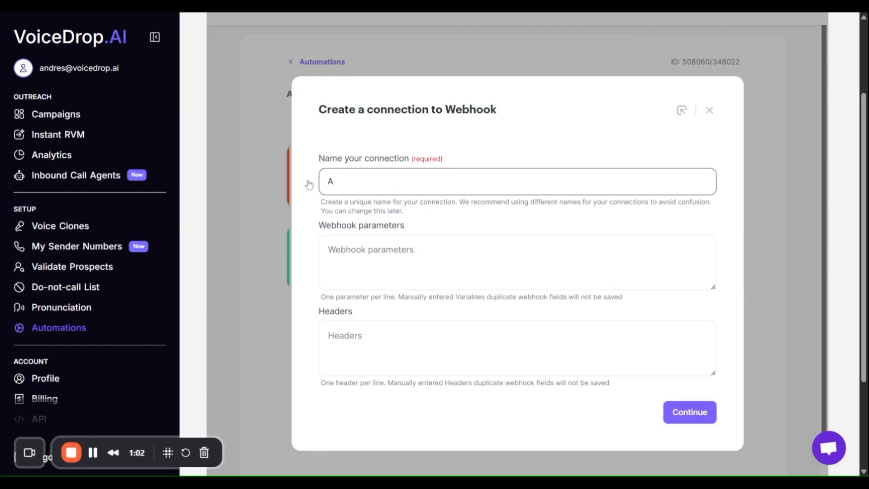
text(I Agent Webhook)
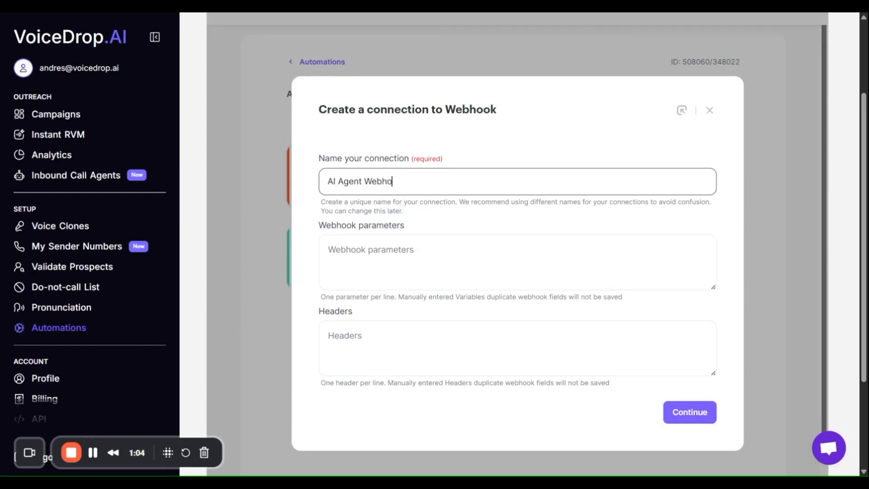
click(685, 413)
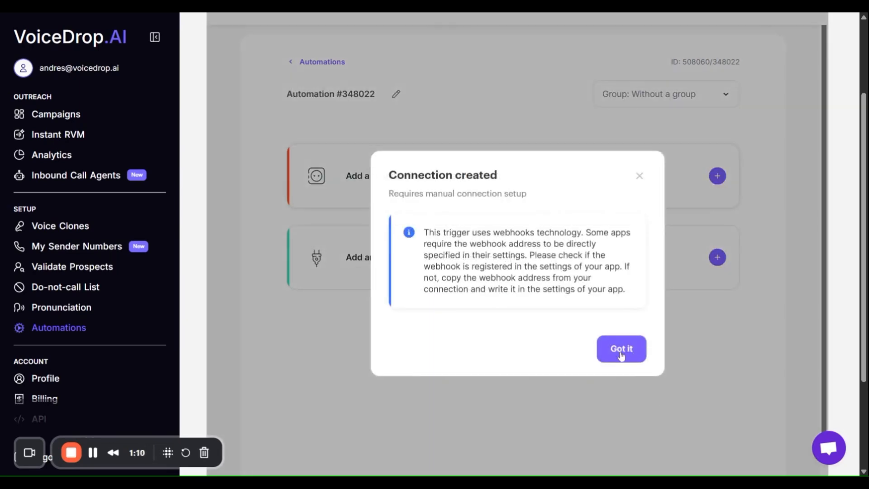
click(621, 350)
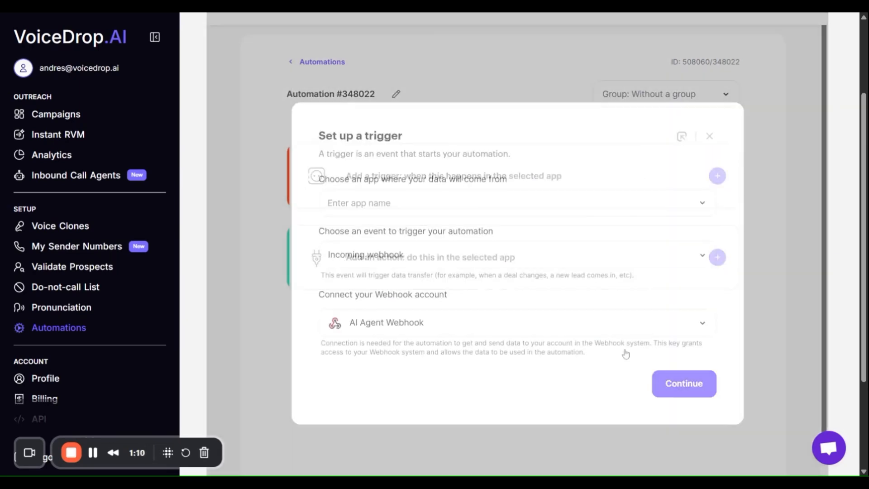
Continue to the webhook catcher, copy the generated webhook URL and start waiting for incoming data.
click(684, 390)
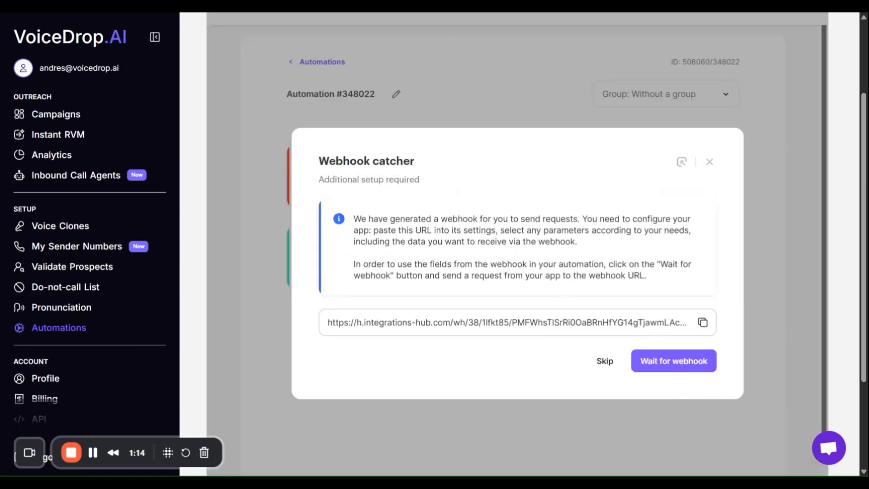
click(703, 324)
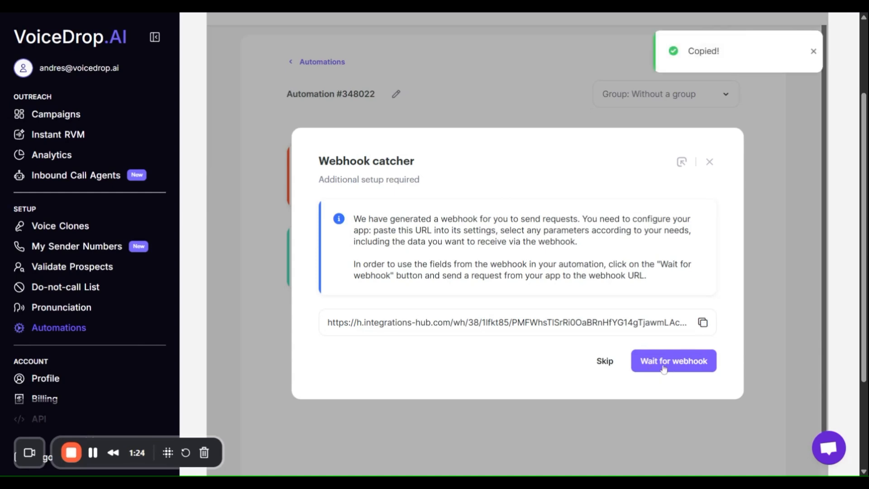
click(681, 366)
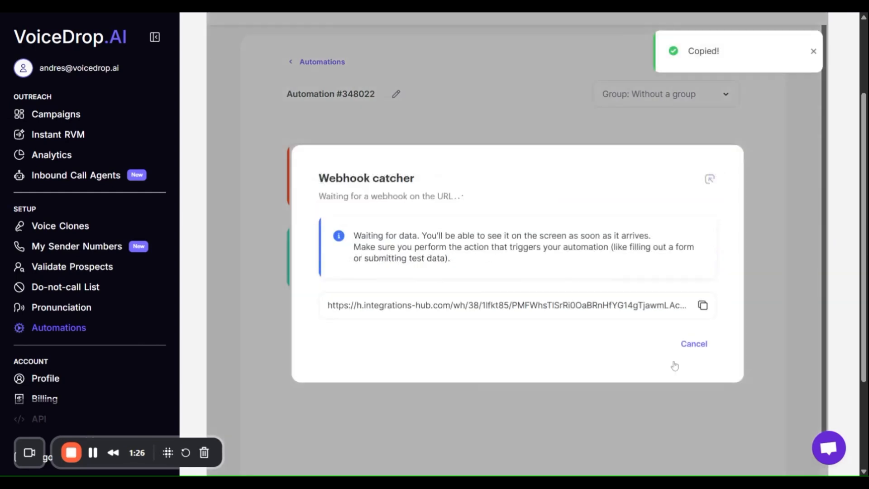
Paste the copied URL as the inbound call agent's webhook to receive data and send test data to it.
click(73, 177)
scroll(316, 146, down, 2)
scroll(315, 145, down, 4)
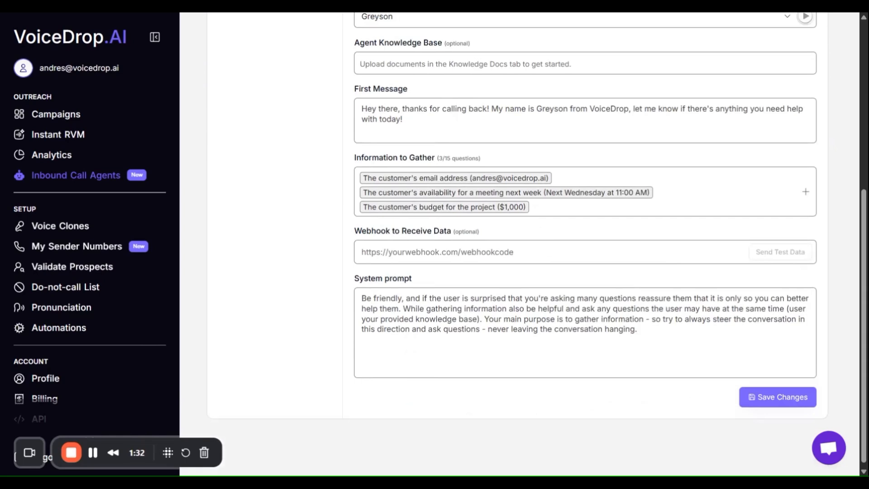
key(ctrl+v)
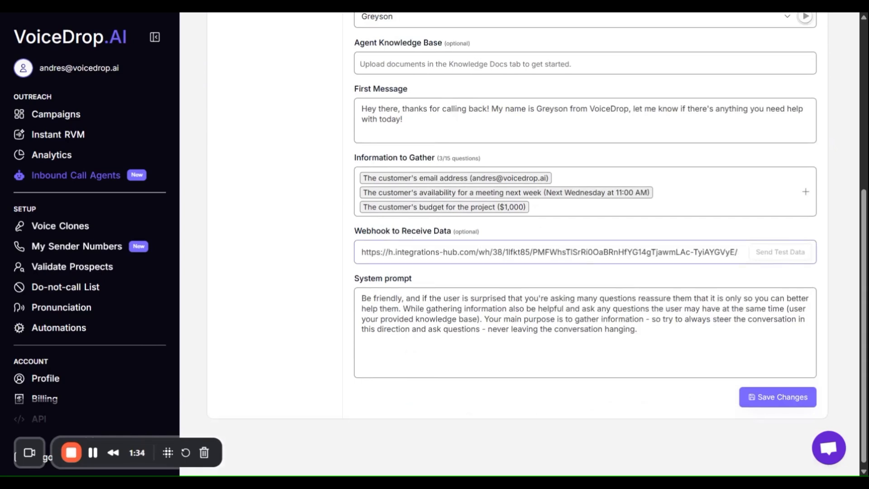
click(779, 256)
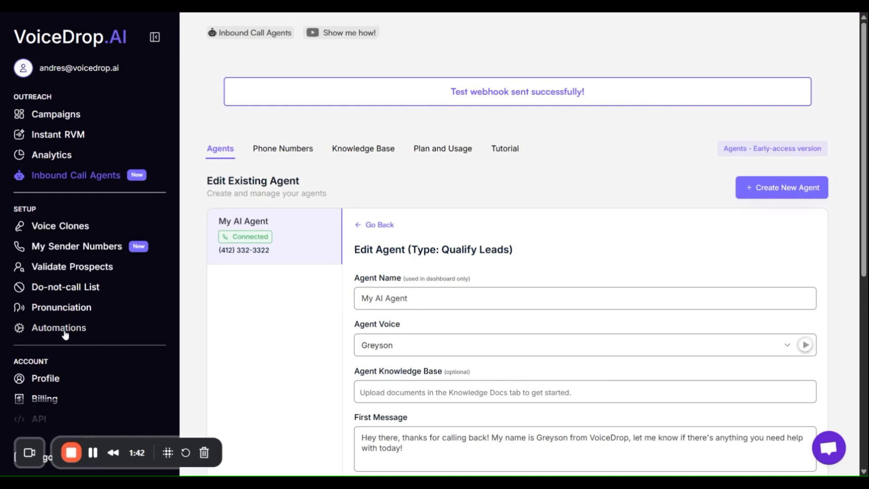
Return to the automation, review the fields received by the webhook catcher and finish the trigger setup.
click(65, 333)
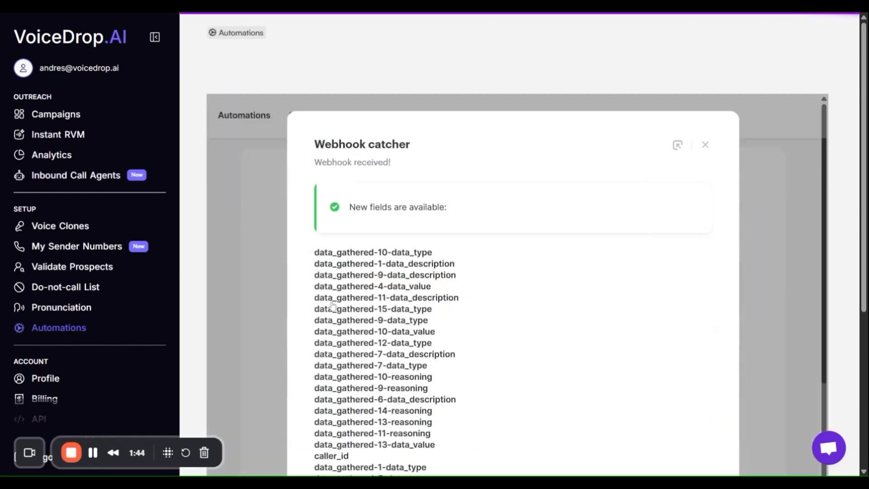
scroll(498, 308, down, 3)
scroll(396, 272, up, 3)
scroll(414, 226, down, 5)
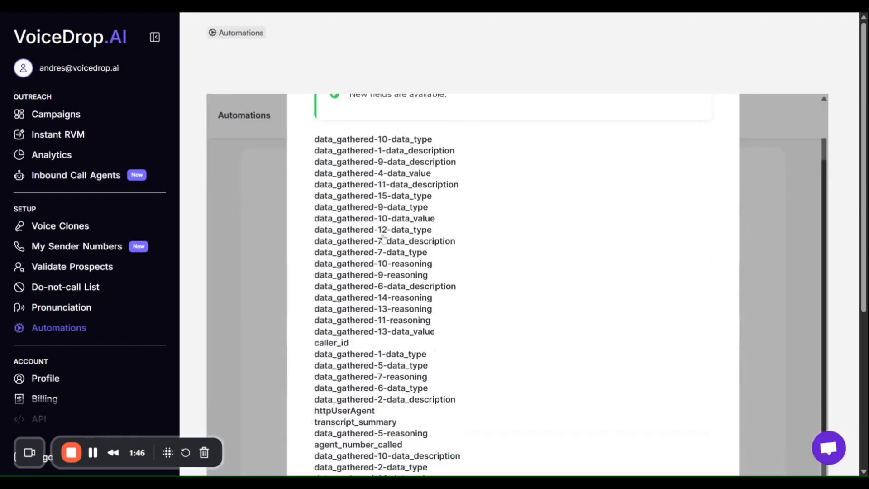
scroll(361, 258, down, 7)
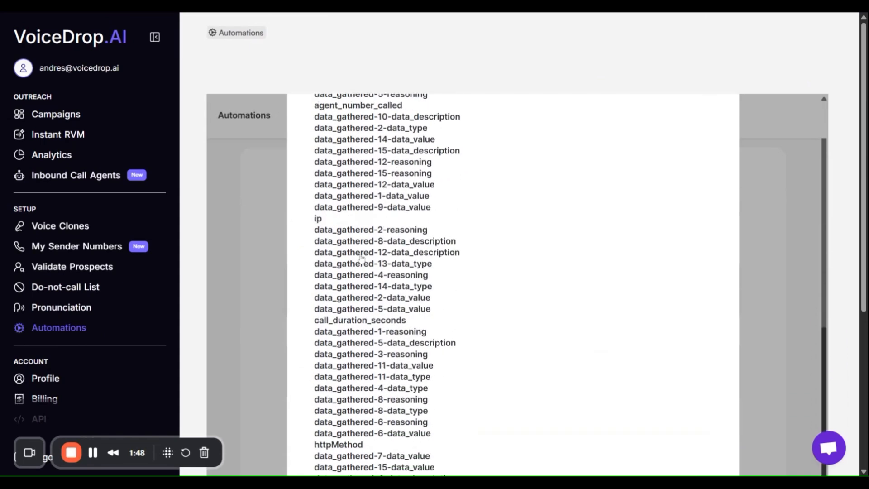
scroll(575, 295, down, 3)
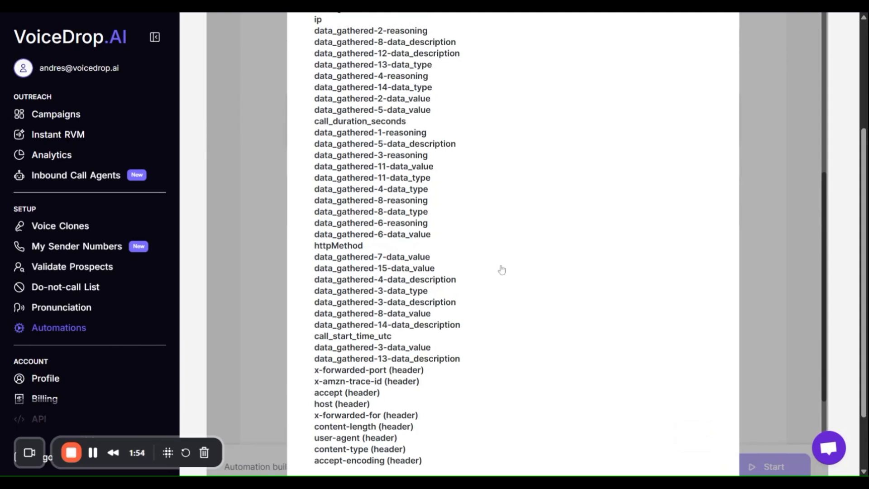
scroll(584, 314, down, 2)
click(689, 359)
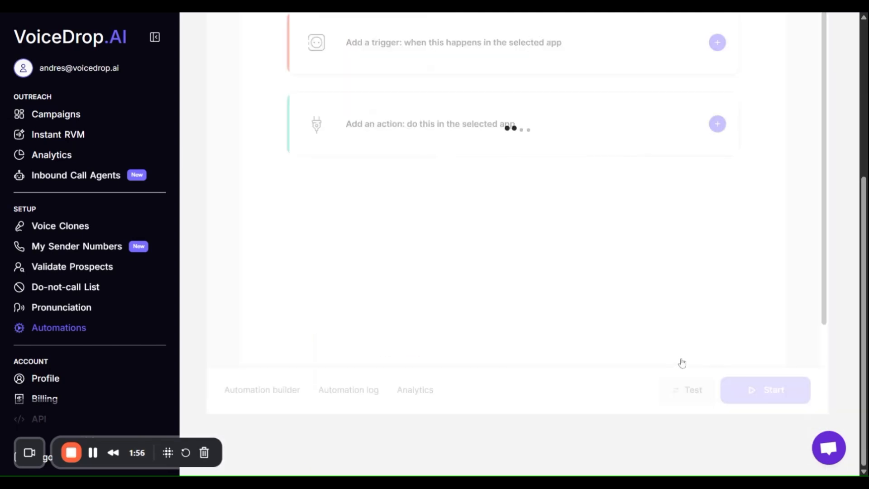
Add a Google Sheets action to the automation that performs Create/update a row.
scroll(468, 296, up, 2)
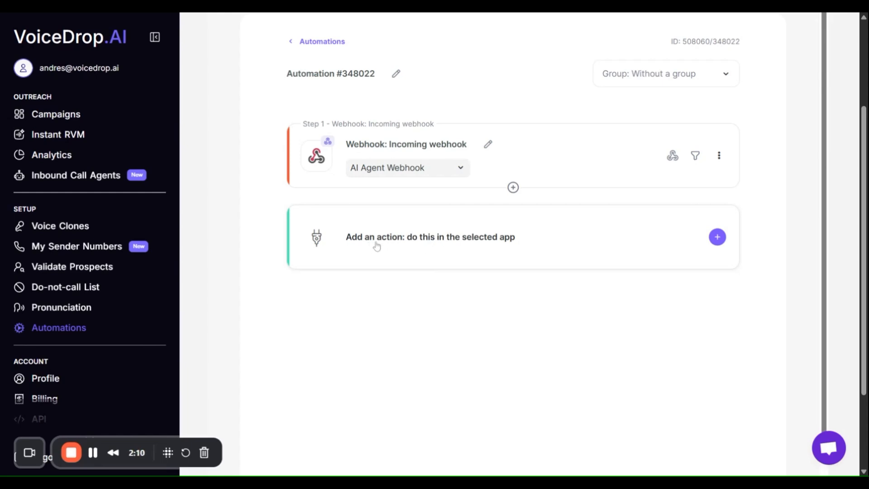
click(359, 245)
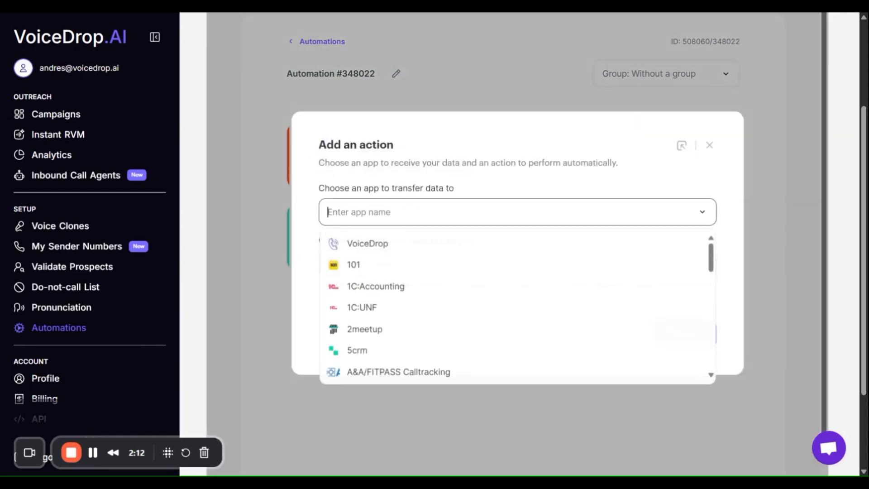
text(sheets)
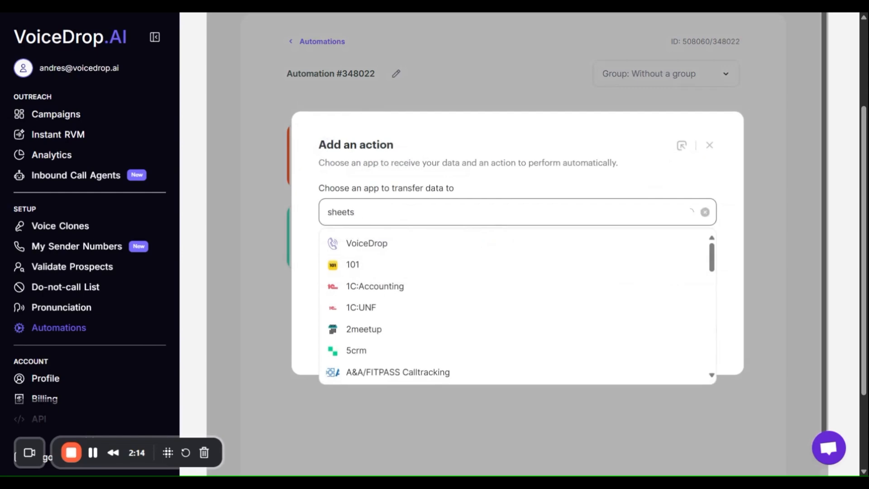
click(388, 246)
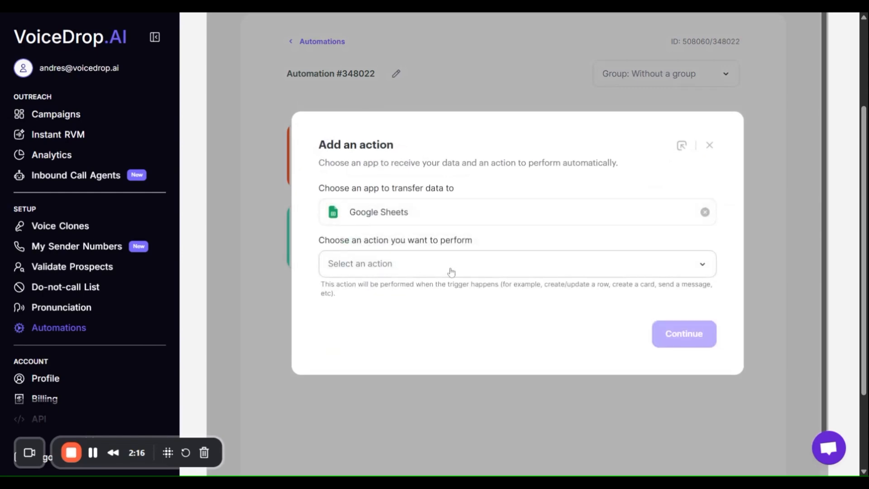
click(477, 273)
click(395, 219)
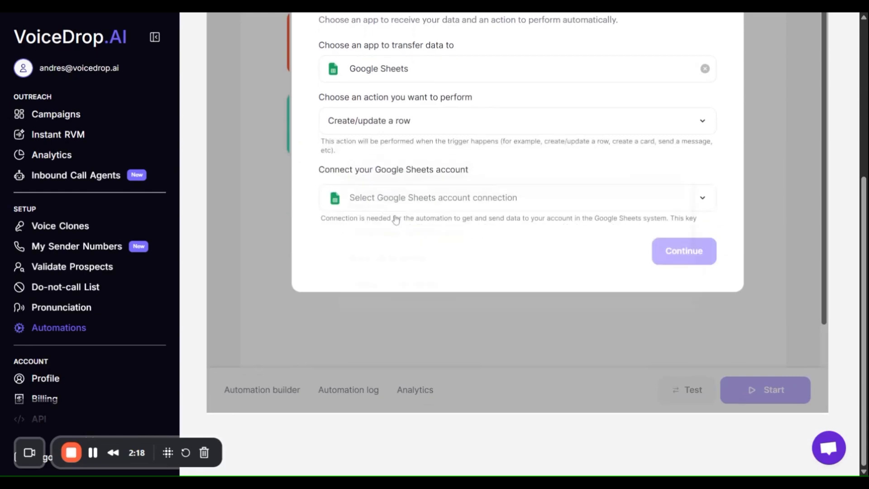
Add a Google Sheets connection named My Account Google Sheets and grant it access to the Google Sheets account.
click(427, 199)
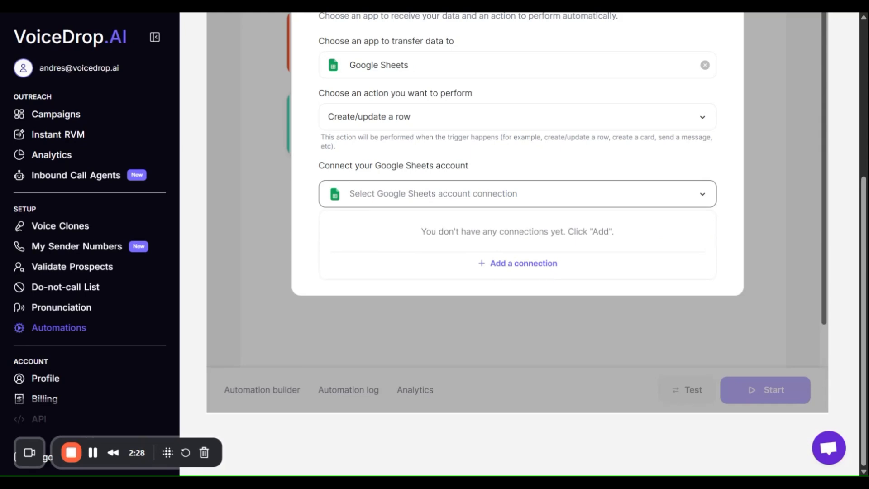
click(530, 265)
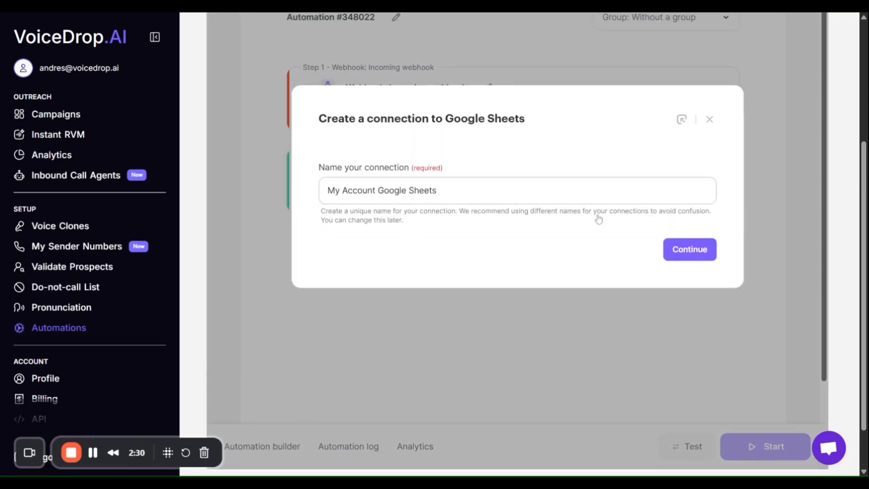
click(677, 256)
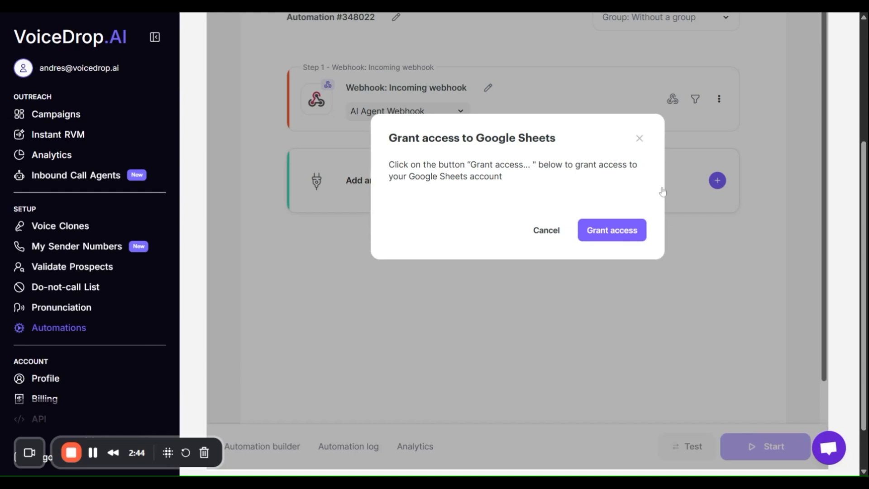
click(93, 452)
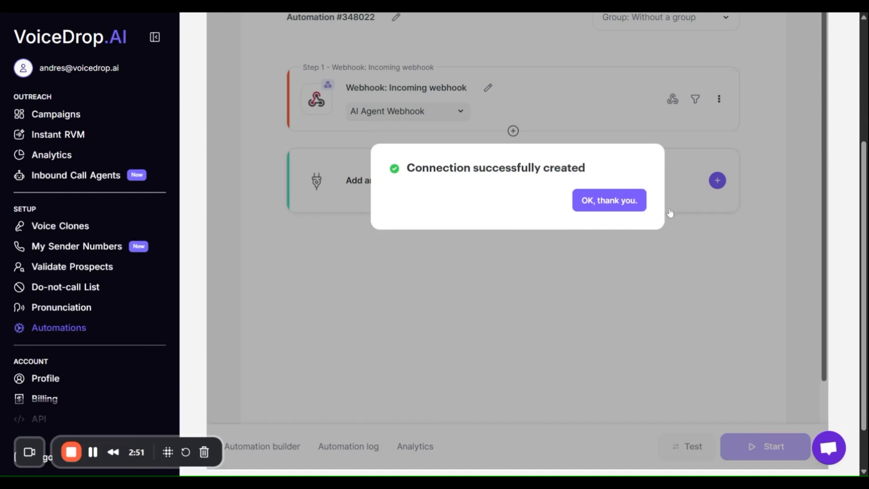
click(621, 202)
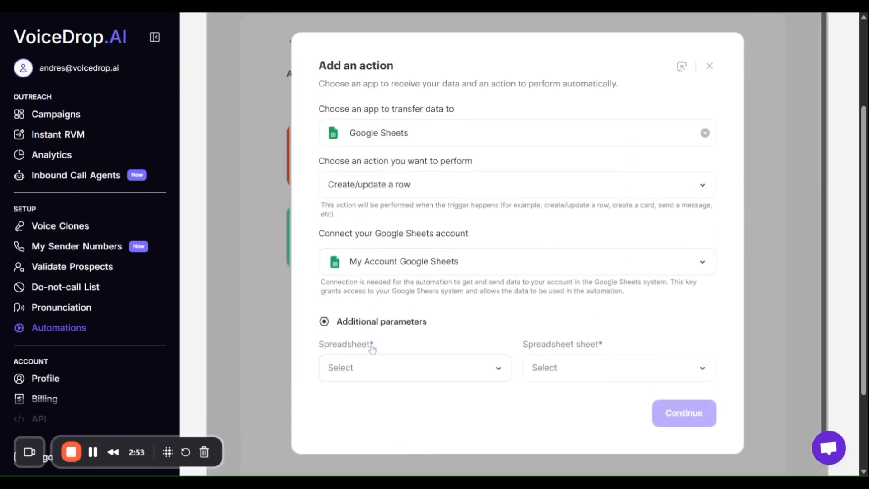
Choose the AI Agent Callback Summaries spreadsheet and its Sheet1 as the destination, and continue to the column mapping.
click(437, 379)
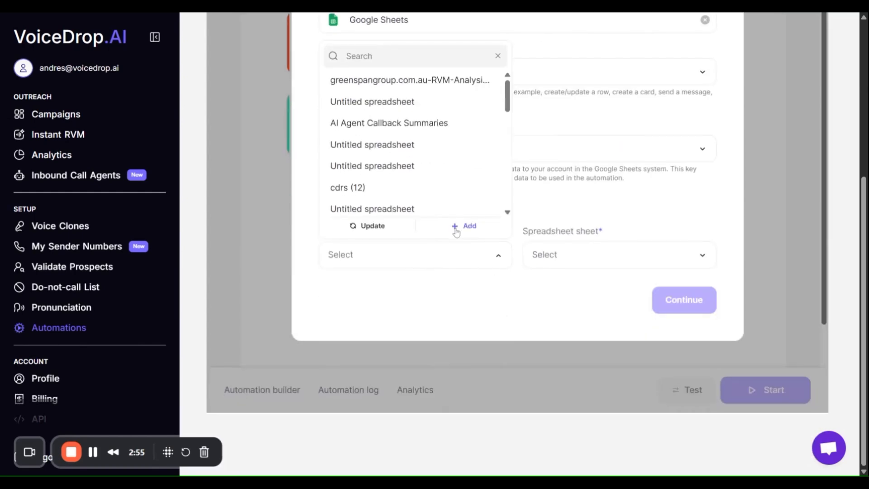
scroll(430, 175, down, 5)
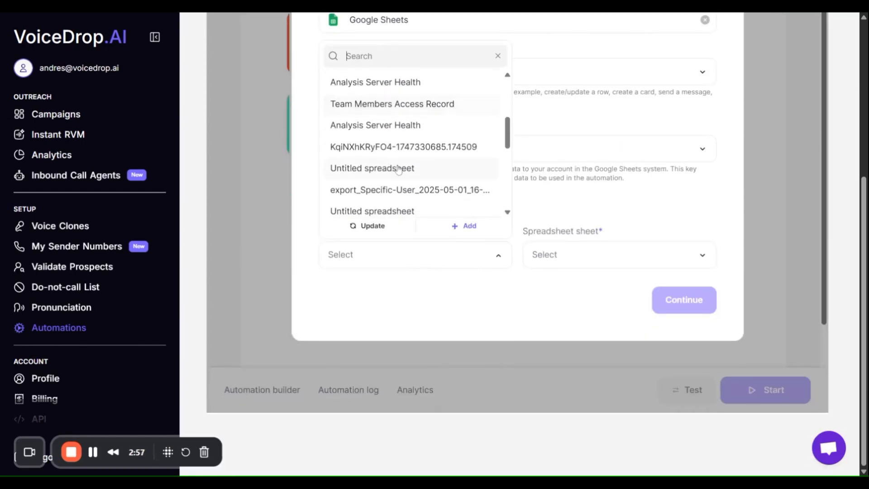
scroll(376, 181, down, 2)
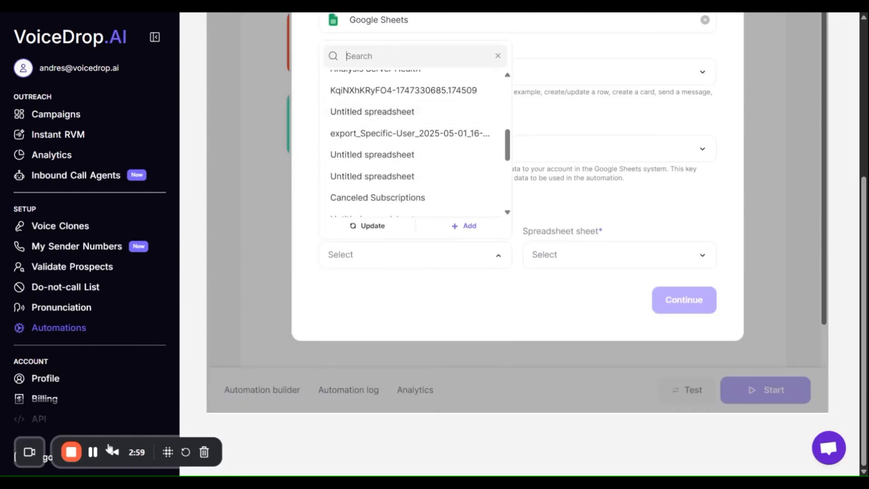
text(ai)
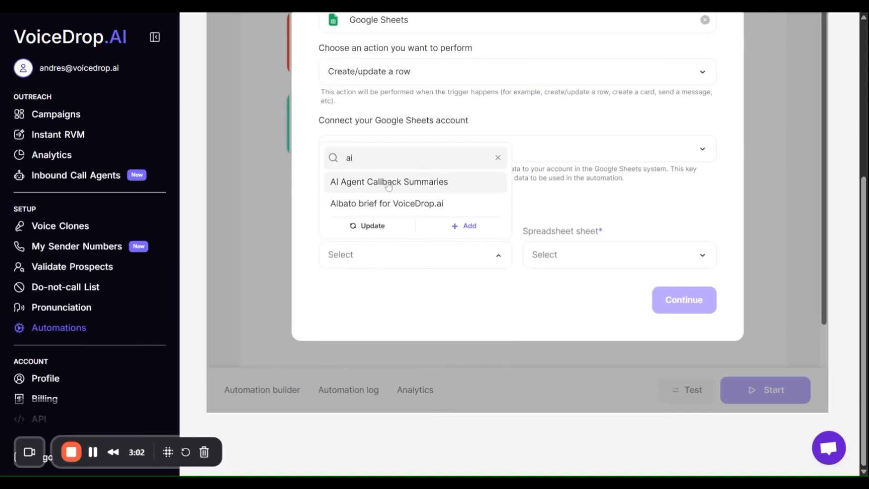
click(366, 185)
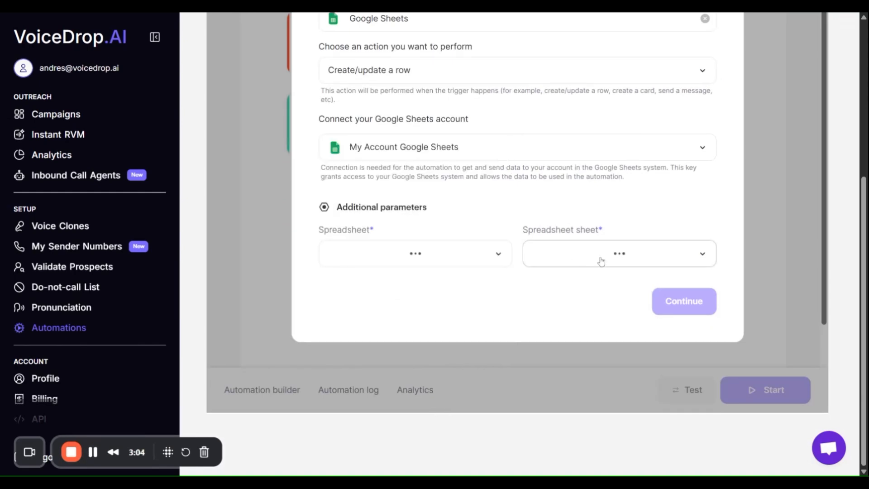
click(574, 256)
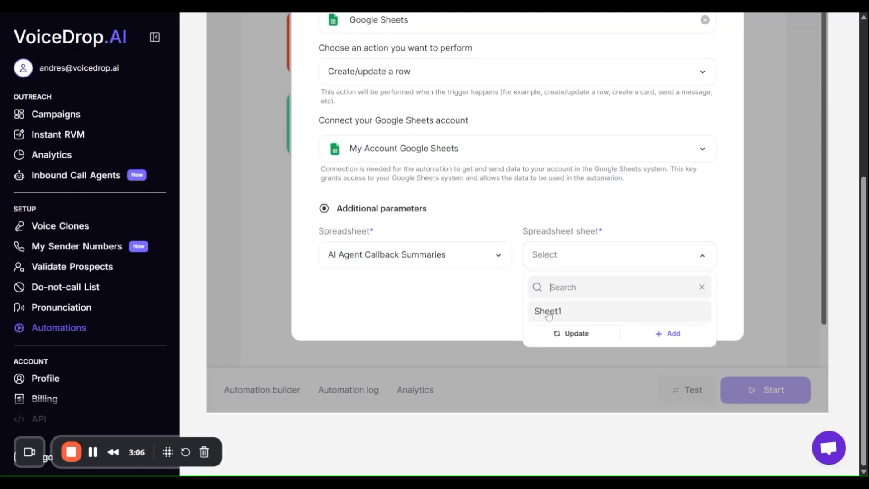
click(549, 313)
click(681, 302)
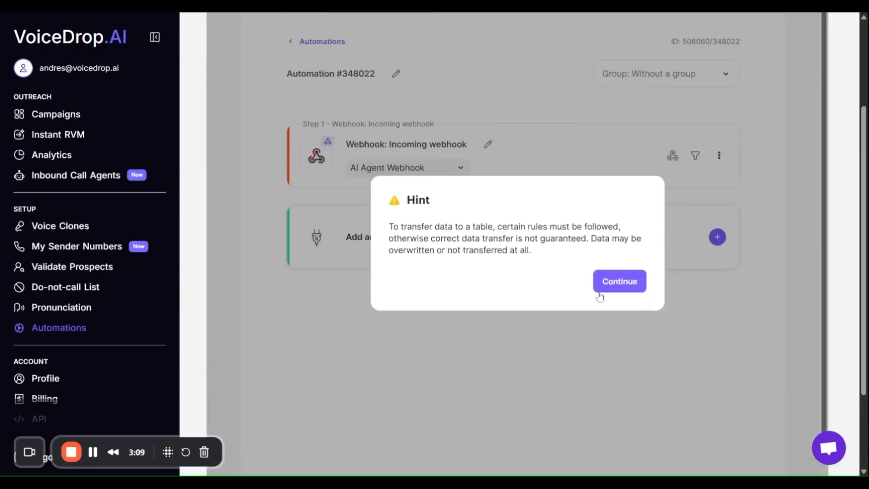
click(608, 284)
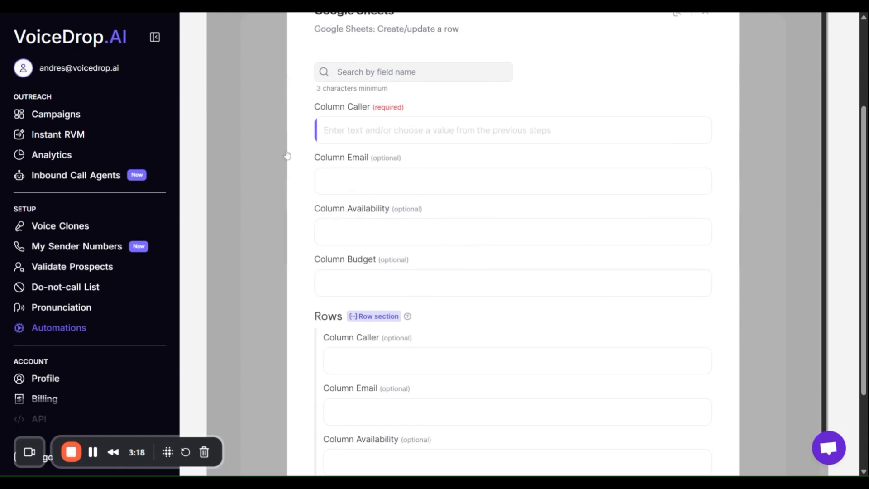
Map the Column Caller field to the incoming webhook's caller_id value.
click(388, 132)
scroll(316, 182, up, 3)
scroll(359, 248, down, 2)
click(396, 276)
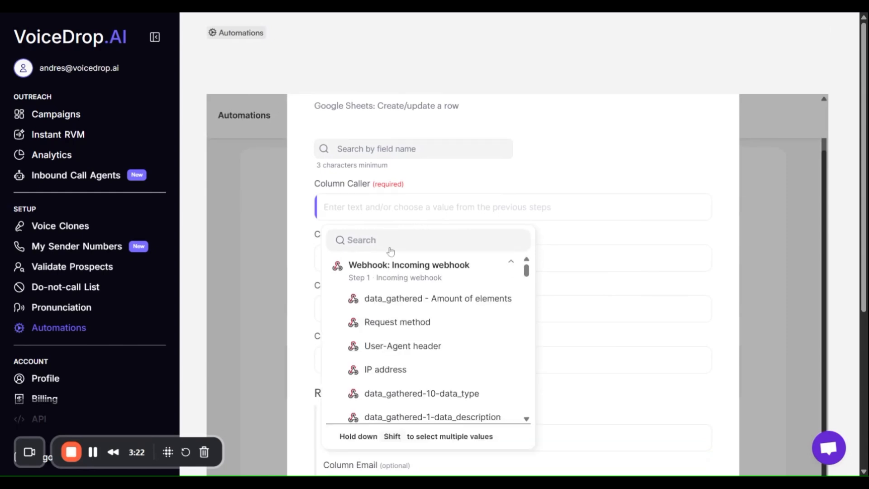
text(caller)
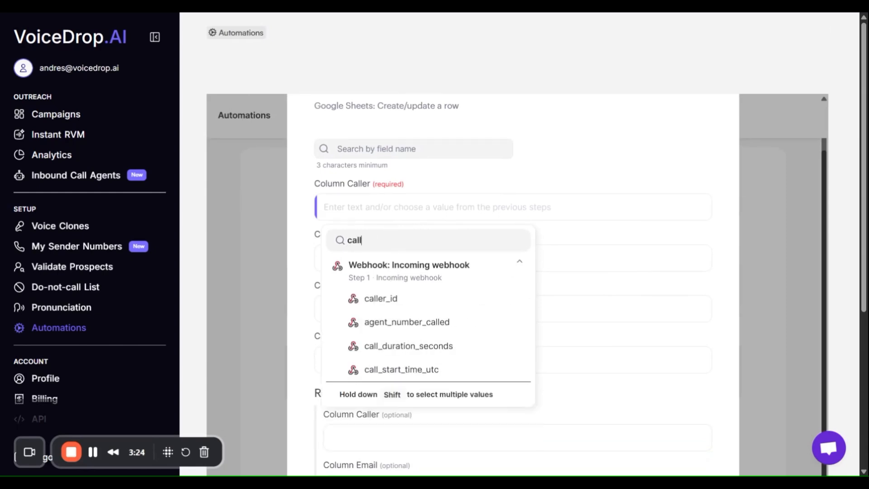
click(400, 305)
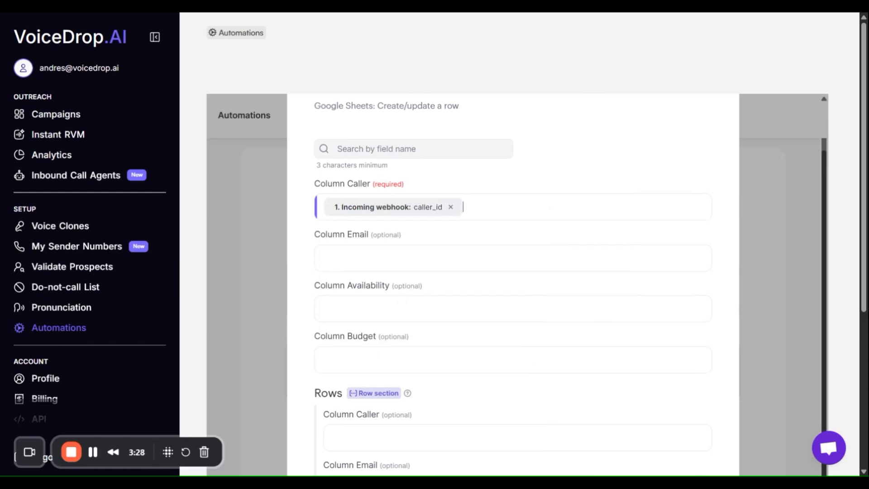
Check the order of the Information to Gather questions in the inbound call agent's settings and return to the automation.
scroll(408, 233, down, 1)
click(382, 226)
click(602, 318)
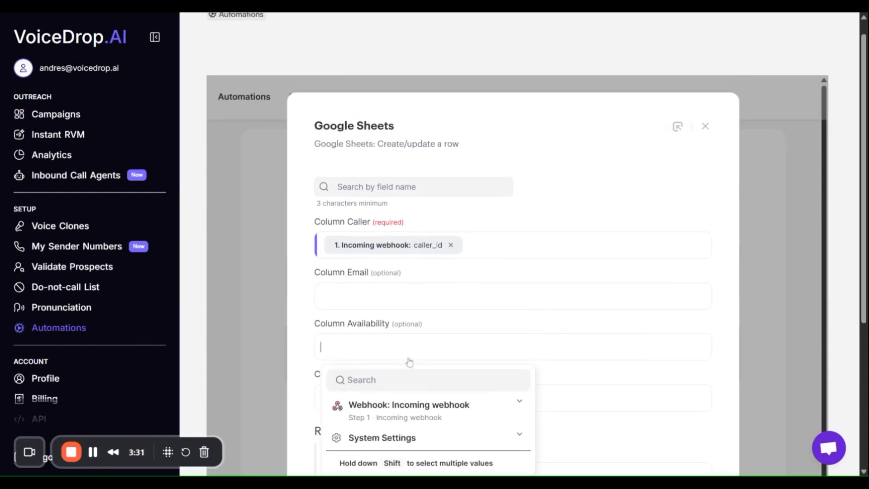
click(559, 402)
click(68, 175)
scroll(423, 306, down, 4)
scroll(423, 306, down, 1)
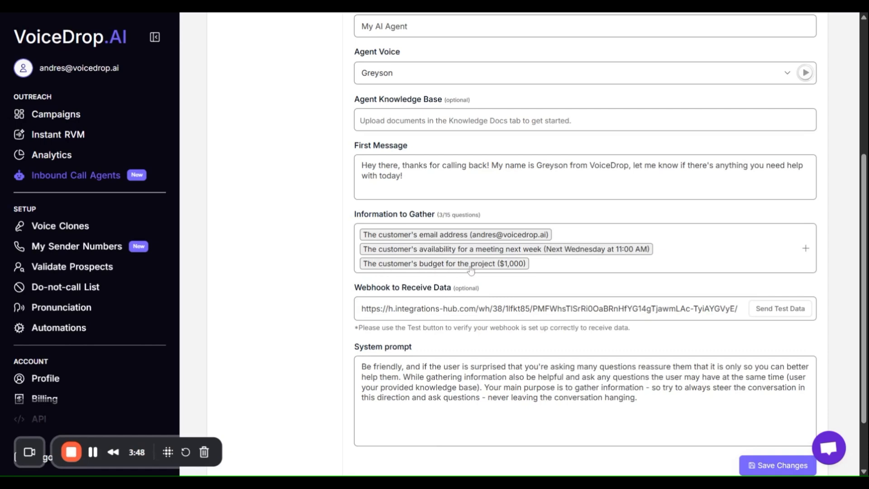
click(47, 334)
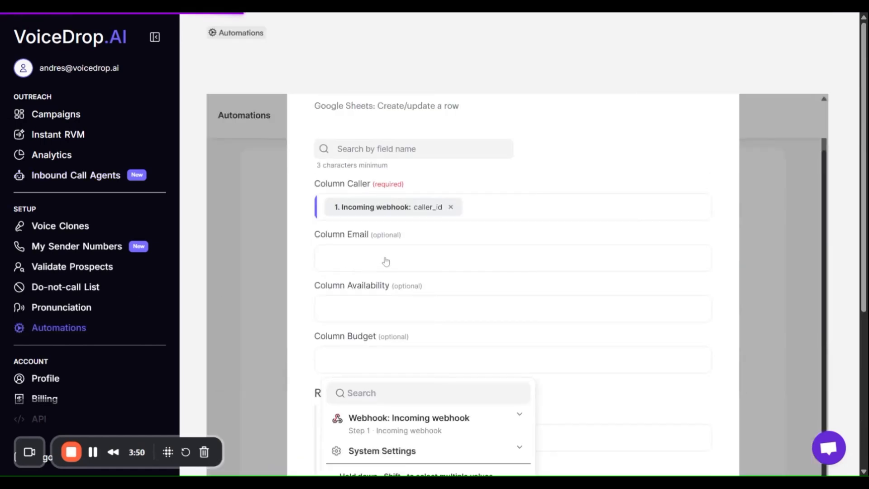
Map the Column Email field to the incoming webhook's data_gathered-1-data_value.
click(367, 268)
scroll(453, 235, up, 1)
scroll(463, 232, down, 1)
click(381, 287)
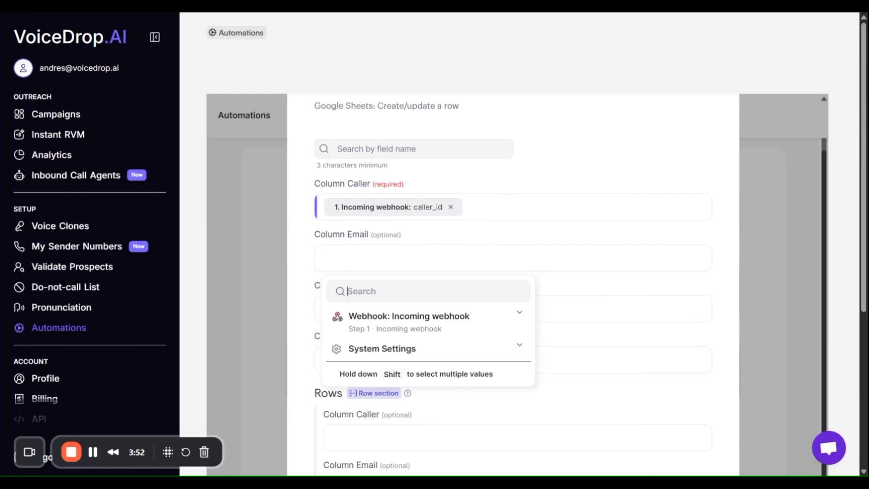
text(-1-)
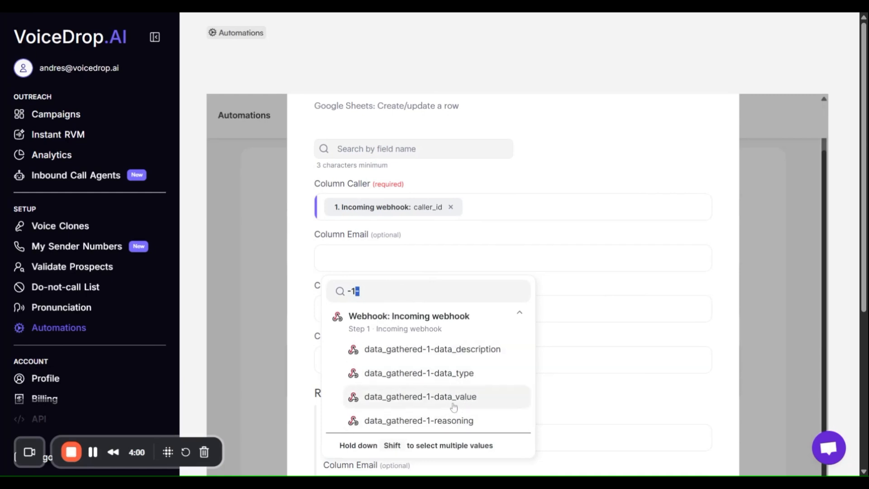
click(461, 401)
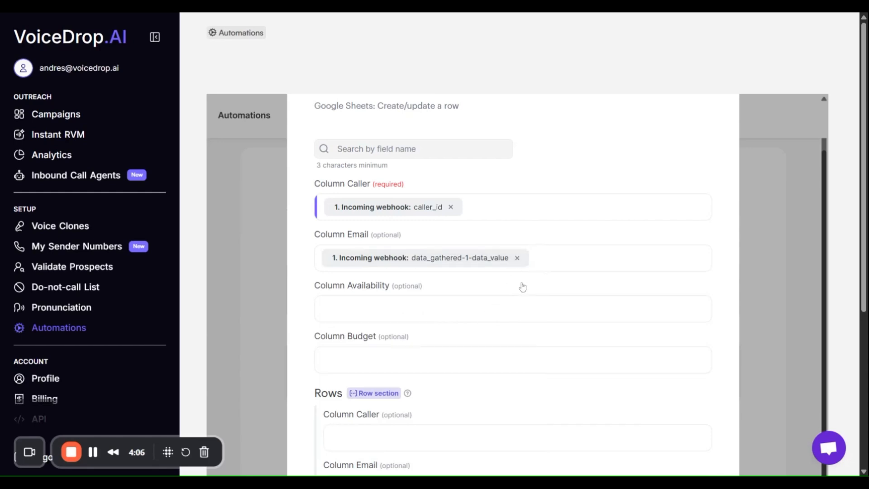
Map the Column Availability field to the incoming webhook's data_gathered-2-data_value.
scroll(384, 310, down, 1)
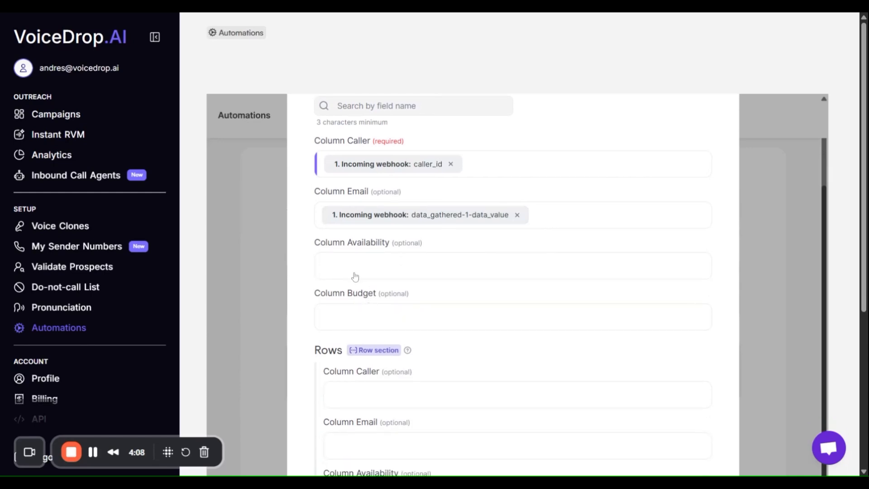
click(347, 264)
scroll(446, 302, down, 1)
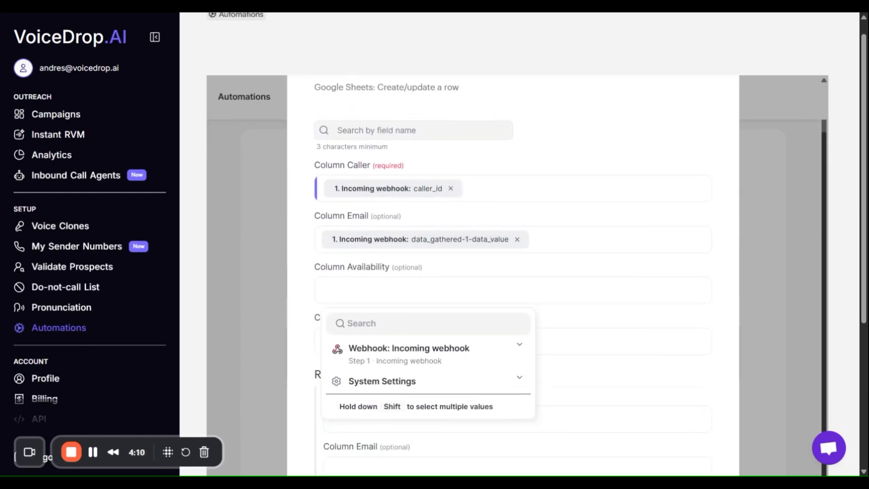
click(406, 355)
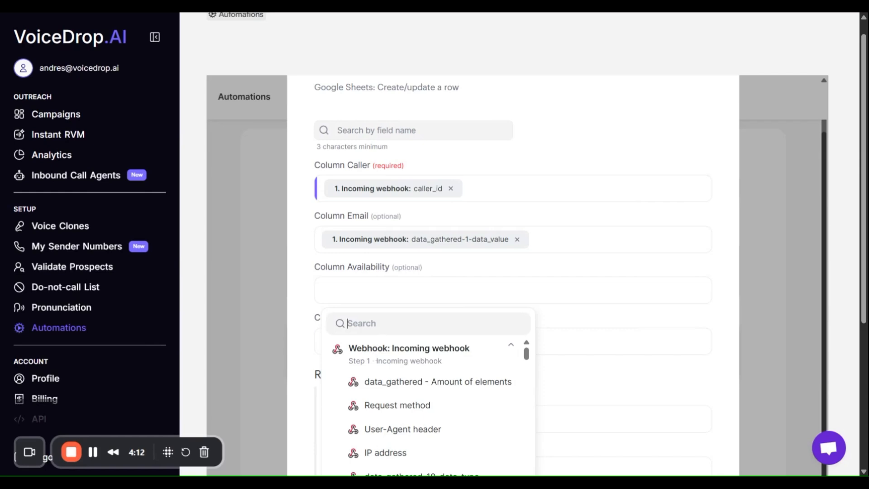
text(-2-)
scroll(408, 369, down, 1)
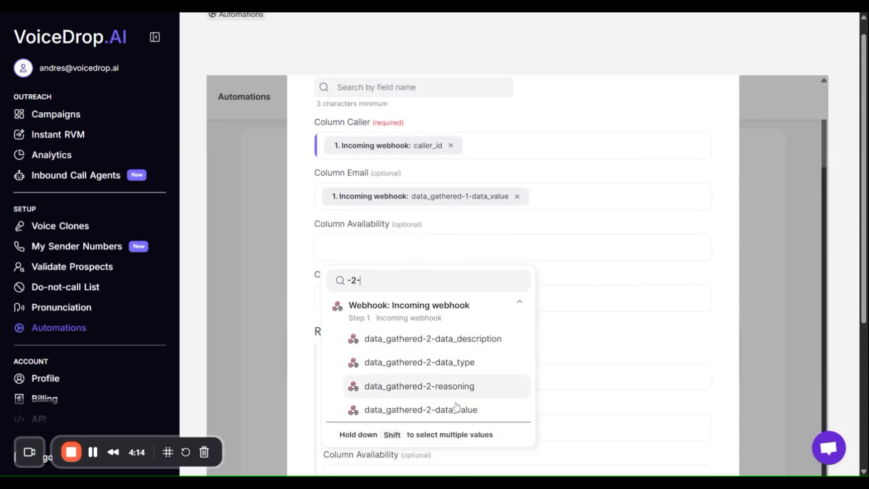
click(431, 412)
Map the Column Budget field to the incoming webhook's data_gathered-3-data_value.
click(355, 306)
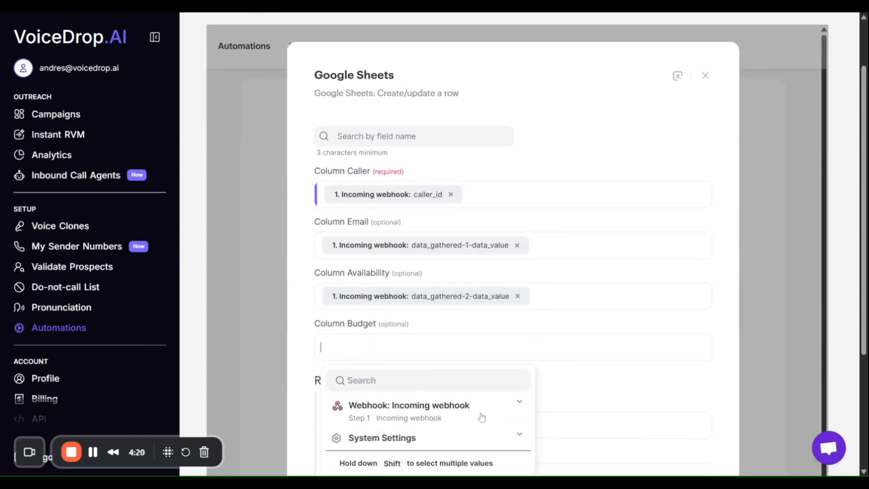
click(472, 406)
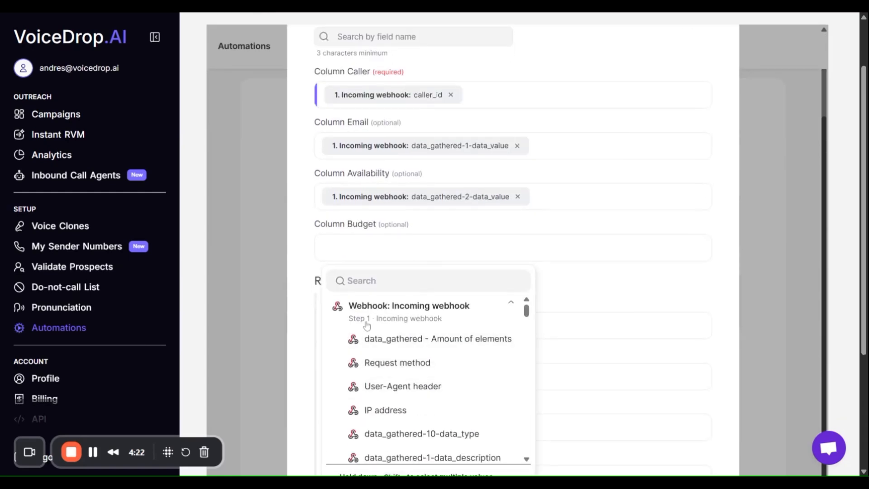
text(-3-)
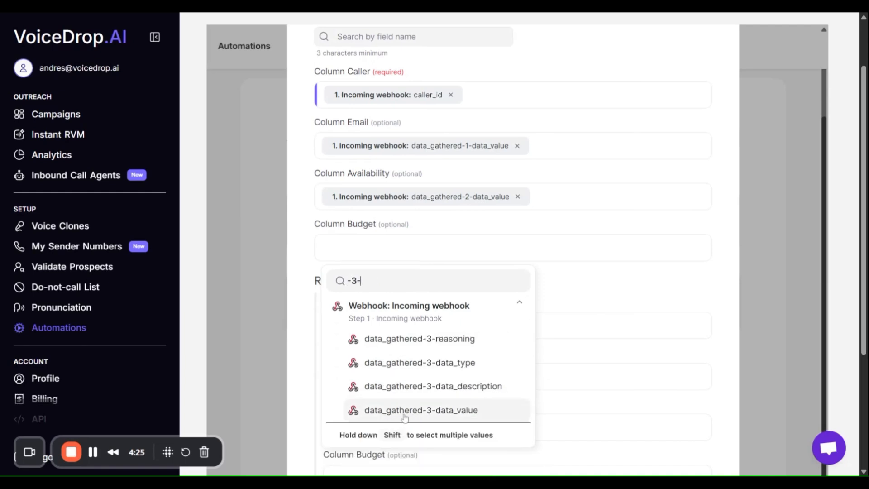
click(465, 415)
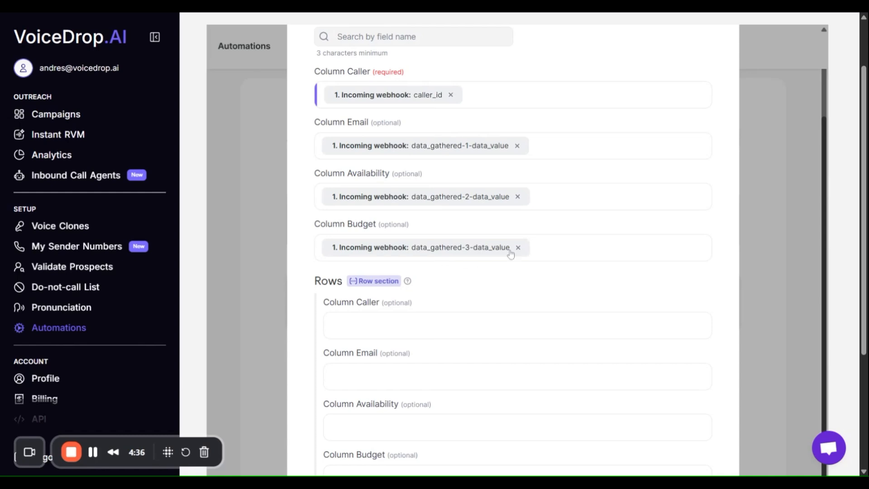
Save the column mapping and accept the duplicate setting "Do not check for duplicates, always create a record".
scroll(438, 137, down, 1)
scroll(530, 226, down, 4)
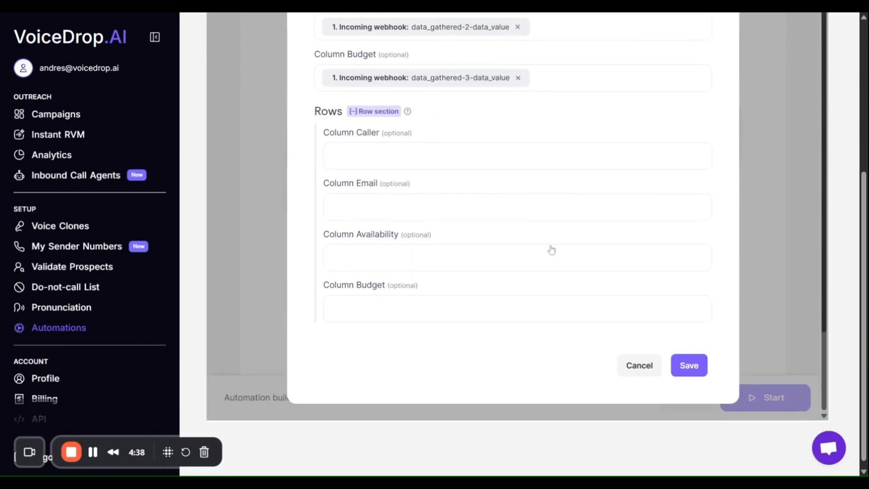
click(691, 371)
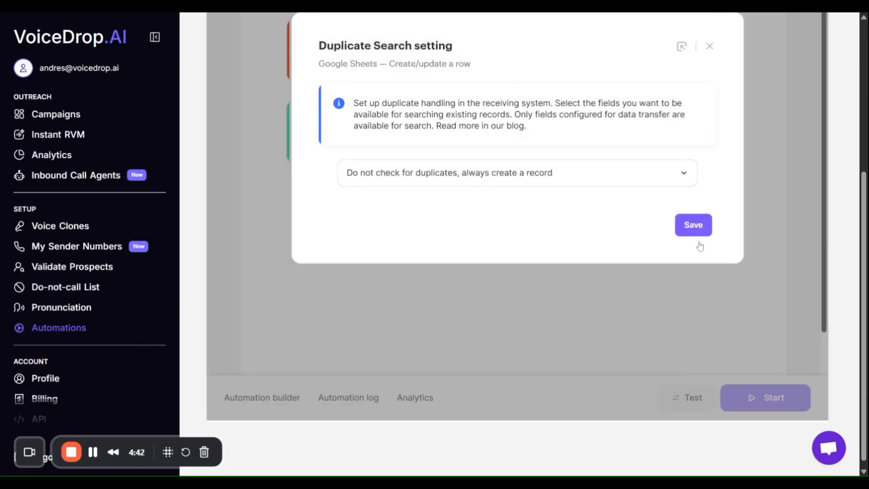
click(693, 226)
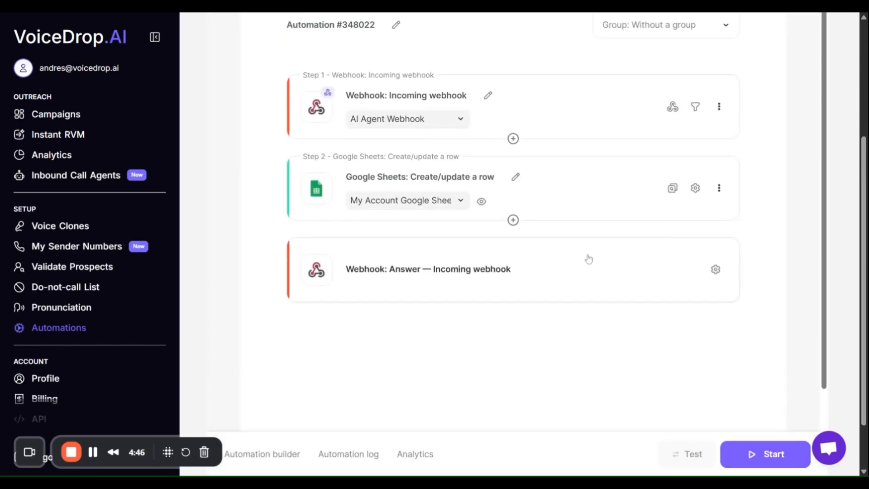
Start the automation, dismiss the confirmation and go back to the inbound call agent's settings.
click(770, 458)
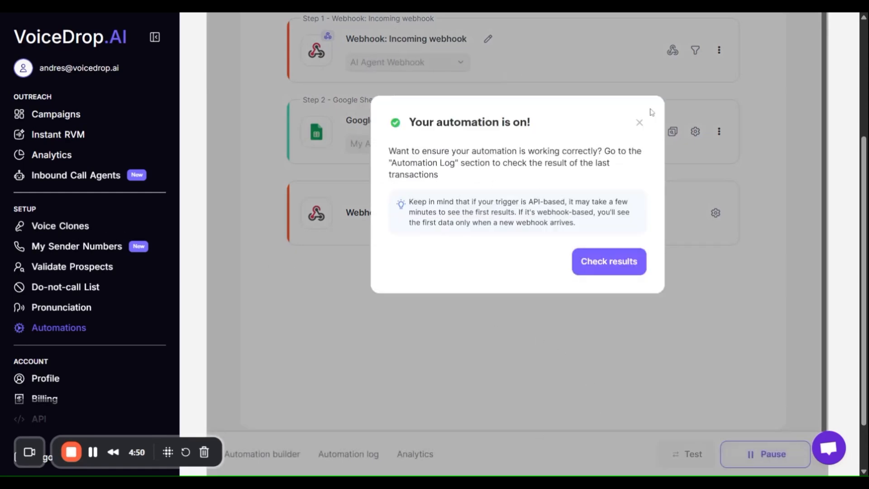
click(638, 125)
click(78, 178)
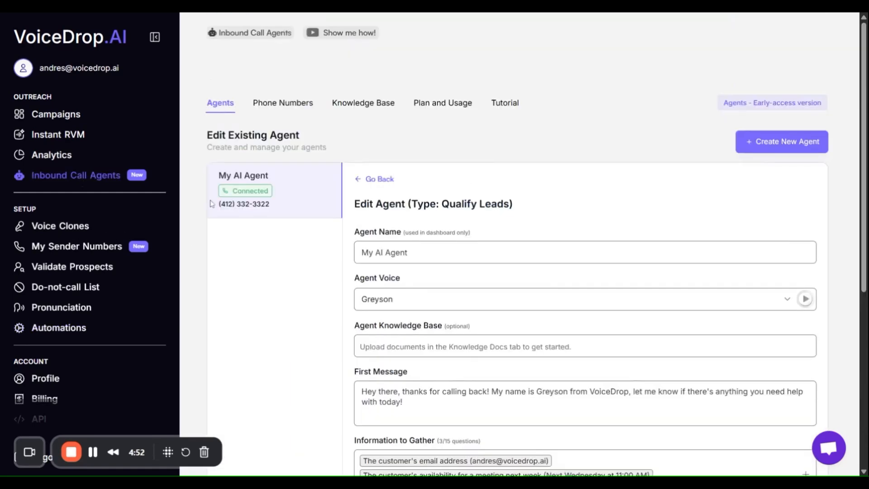
Check the webhook URL set to receive the agent's data and save the changes to My AI Agent.
scroll(692, 224, down, 6)
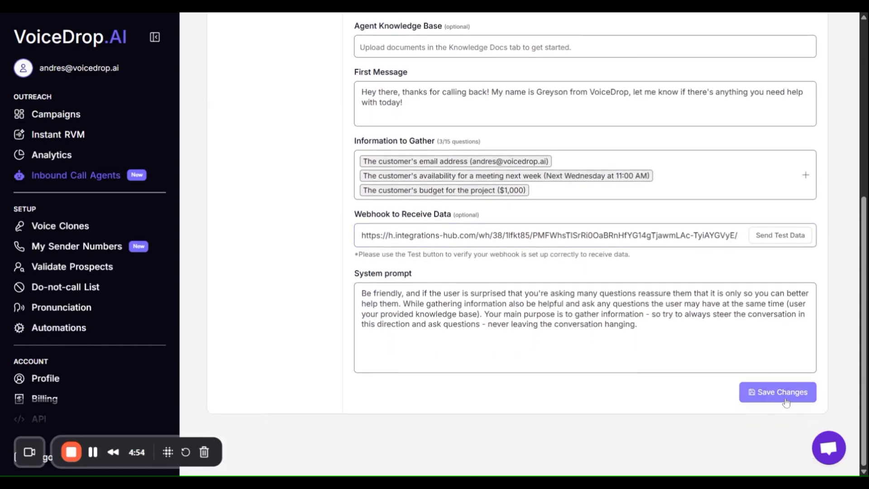
drag(362, 235, 738, 235)
click(674, 265)
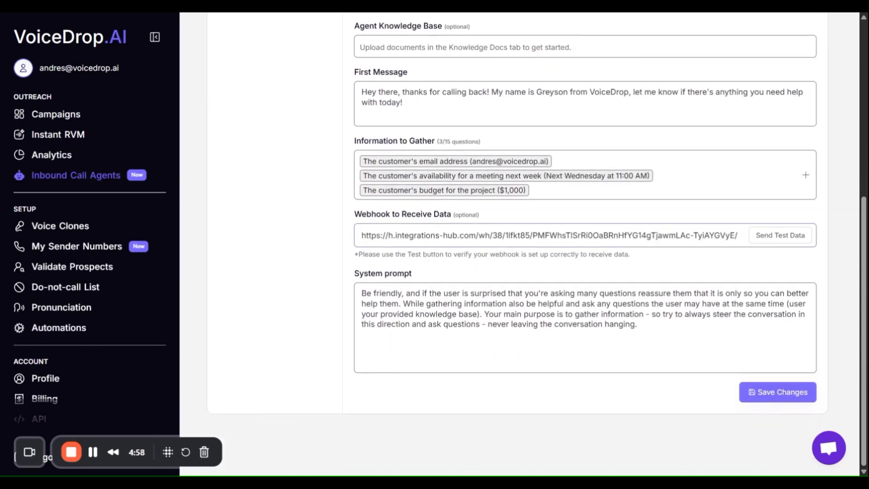
click(769, 395)
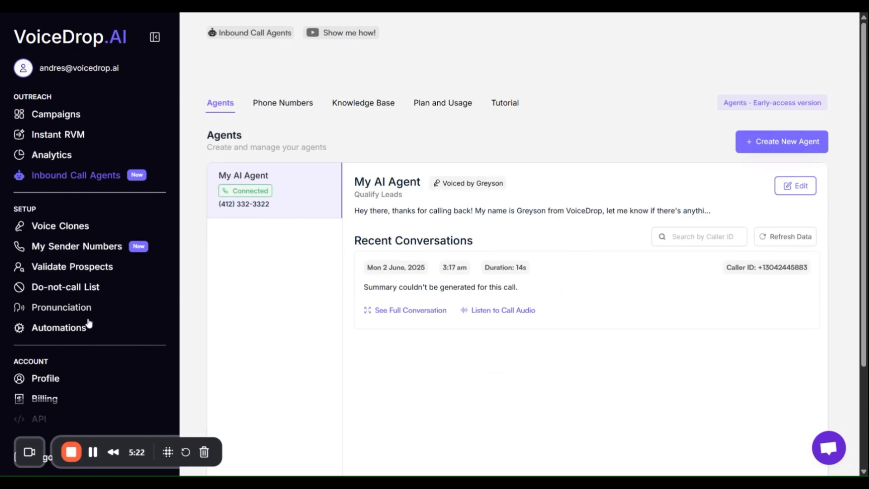
Return to the automation with the incoming webhook and Google Sheets steps, and briefly open and close the support chat.
click(52, 329)
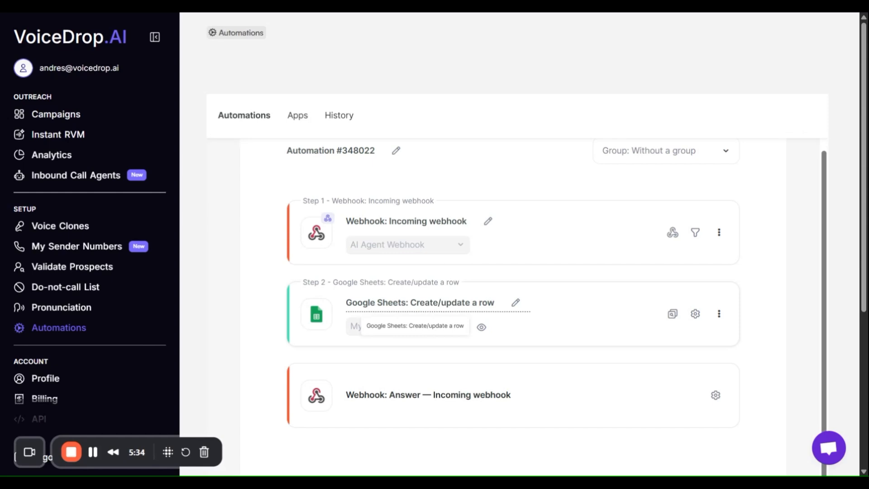
click(827, 453)
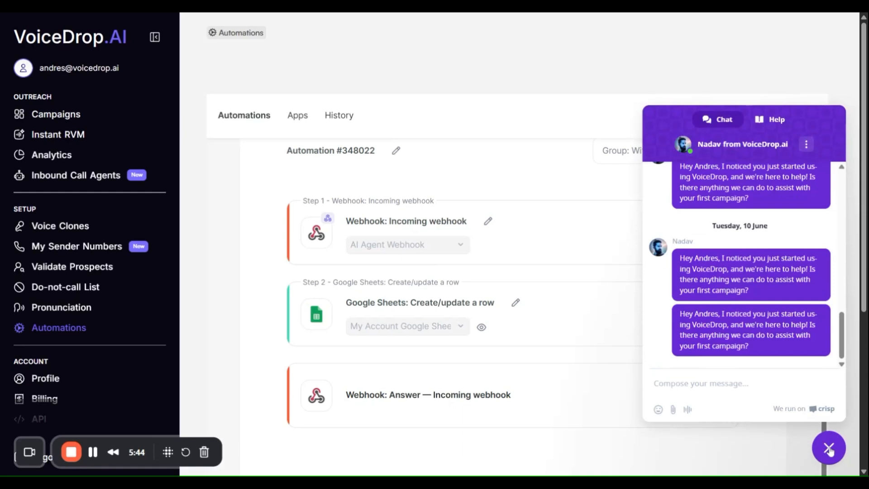
click(828, 449)
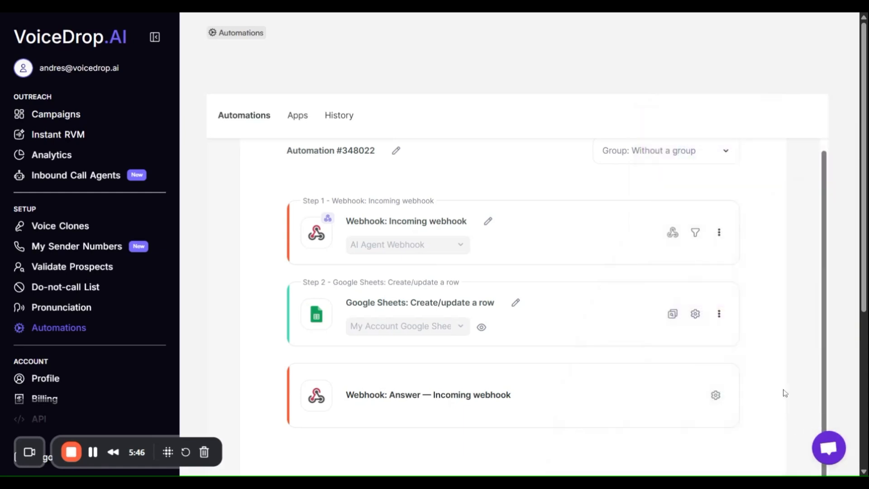